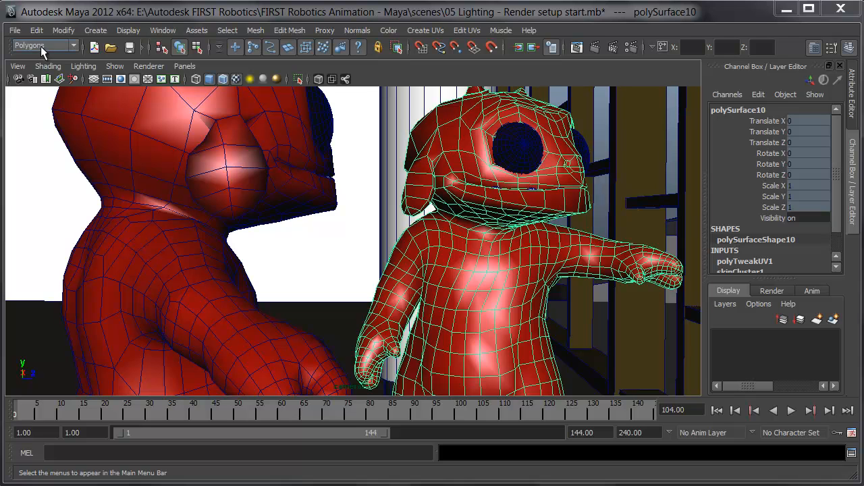
Step: Browse the FIRST Robotics Animation - Maya folder in the Set Project dialog and cancel without setting a project
{"action": "left_click", "coordinate": [15, 31]}
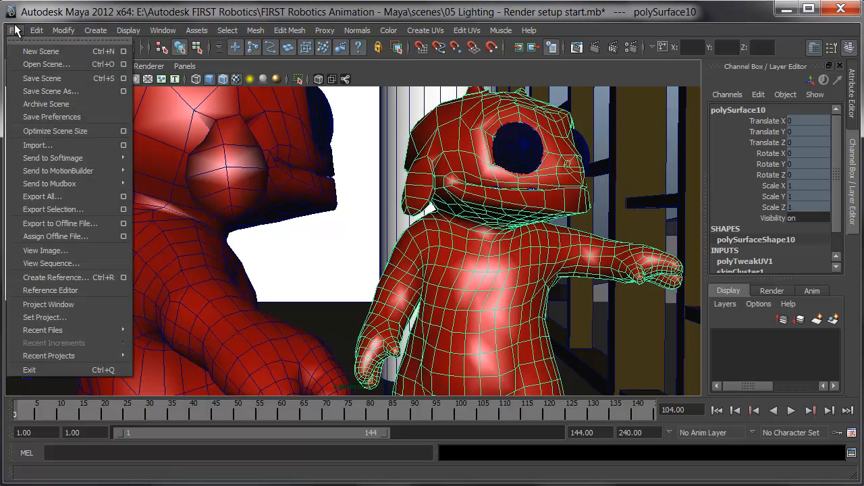
{"action": "left_click", "coordinate": [105, 321]}
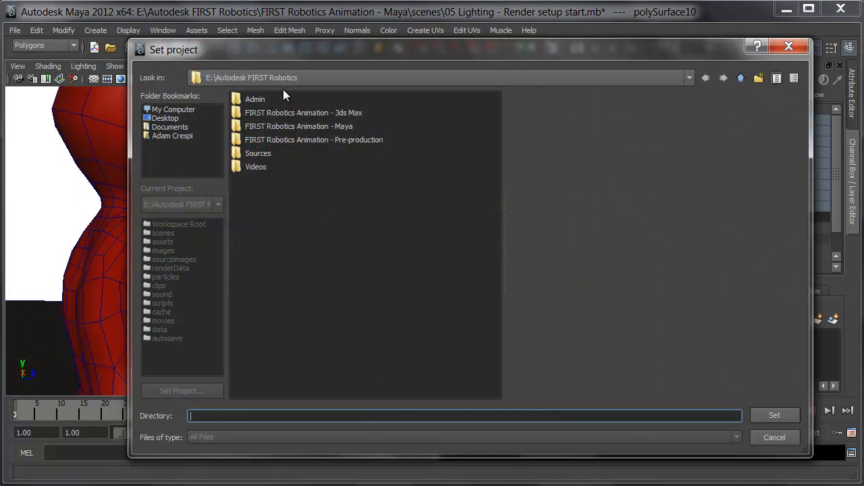
{"action": "left_click", "coordinate": [286, 126]}
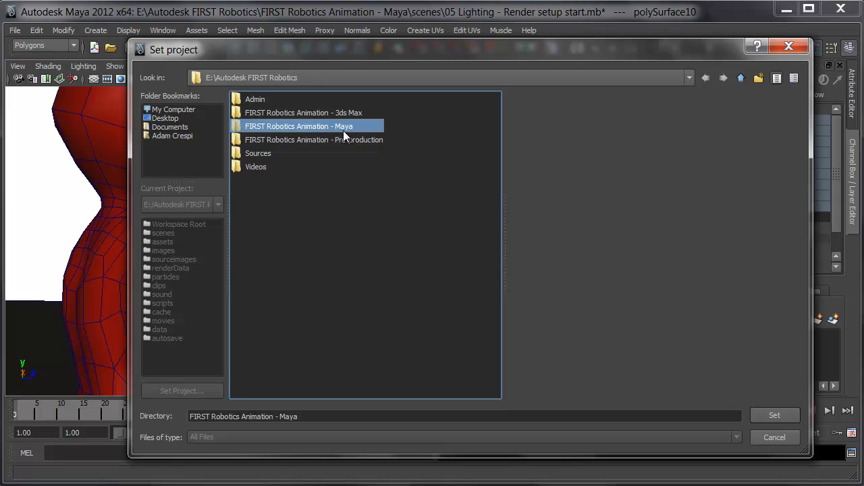
{"action": "double_click", "coordinate": [280, 128]}
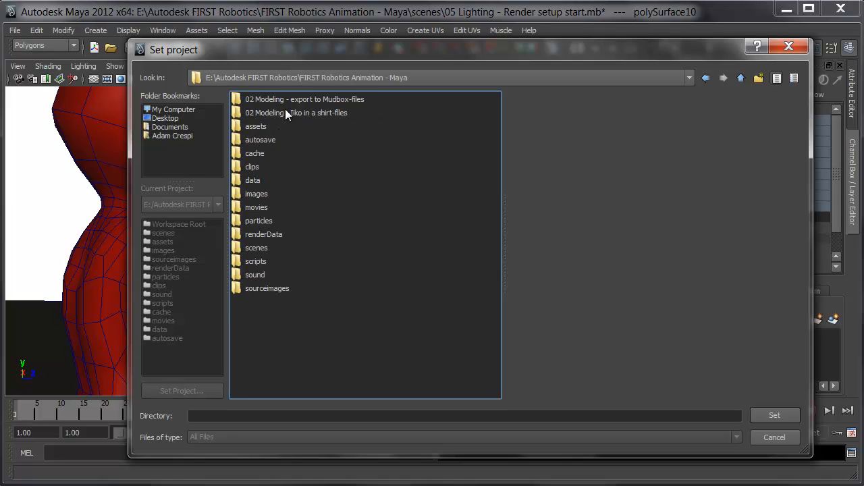
{"action": "left_click", "coordinate": [741, 77]}
{"action": "left_click", "coordinate": [766, 439]}
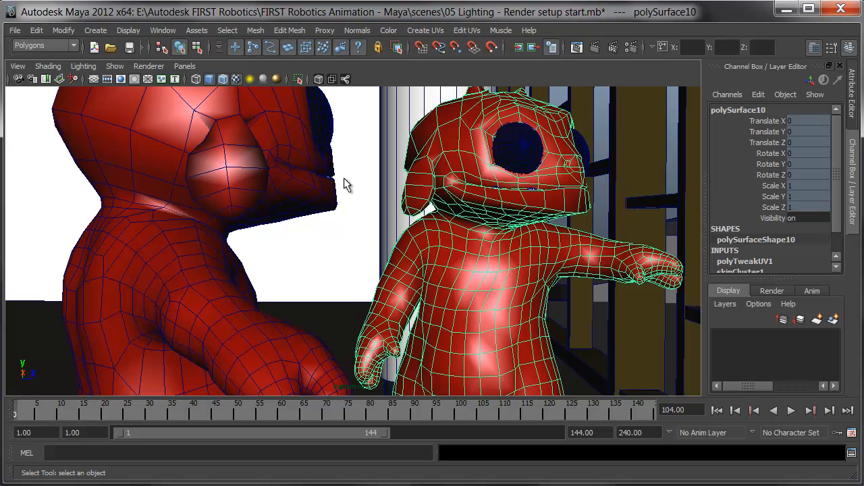
Step: Open the render settings and set the output file name prefix to S1s2B
{"action": "left_click", "coordinate": [630, 47]}
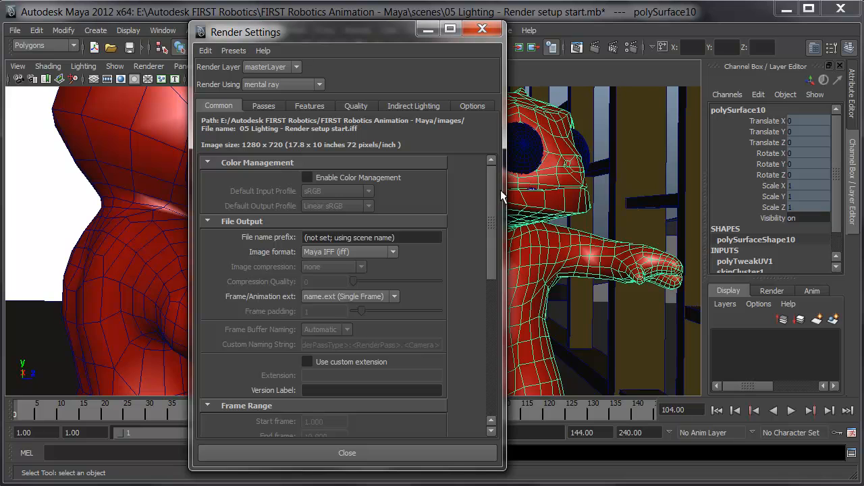
{"action": "left_click", "coordinate": [419, 236]}
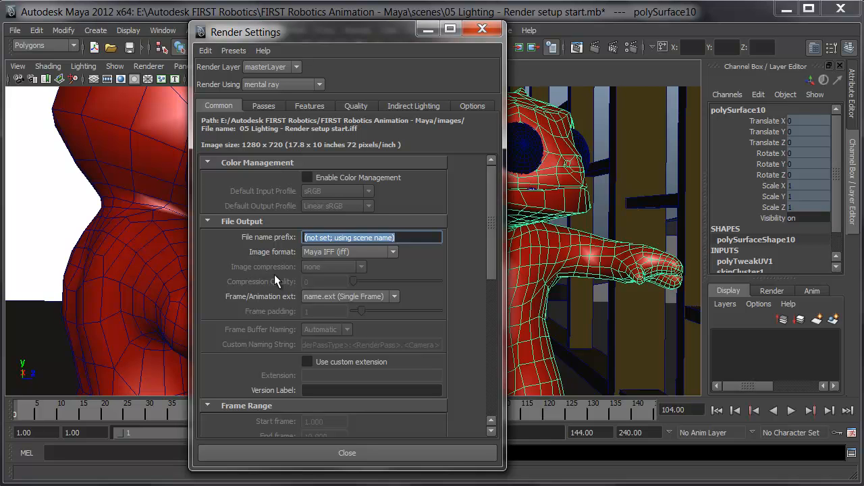
{"action": "type", "text": "Camera"}
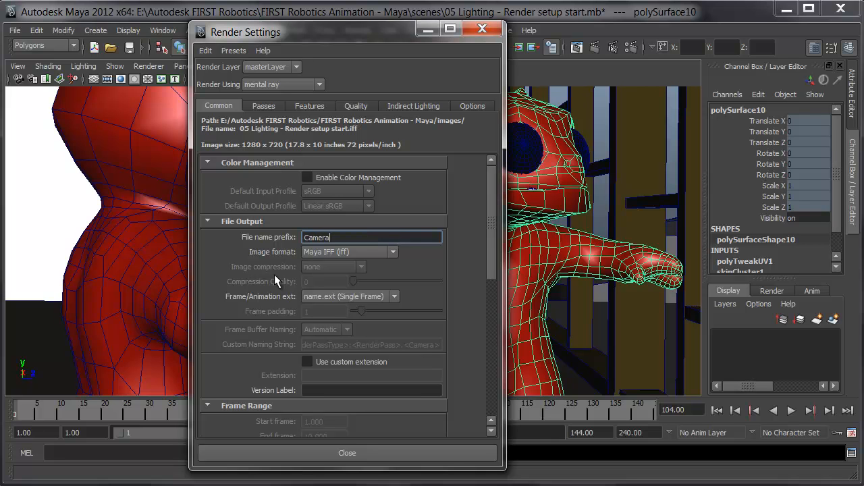
{"action": "type", "text": "2BT"}
{"action": "type", "text": "S1"}
{"action": "type", "text": "s1"}
{"action": "key", "text": "BackSpace"}
{"action": "type", "text": "2B"}
Step: Set the frame/animation extension to name#.ext with a frame padding of 3
{"action": "left_click", "coordinate": [387, 298]}
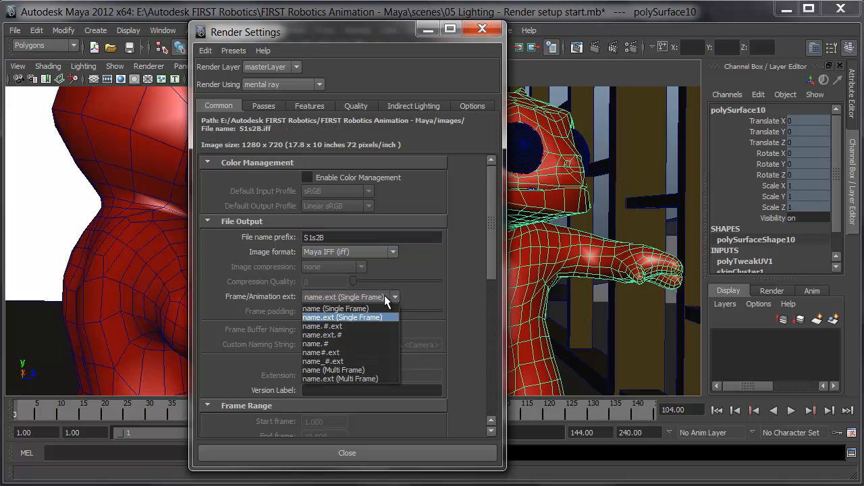
{"action": "left_click", "coordinate": [354, 353]}
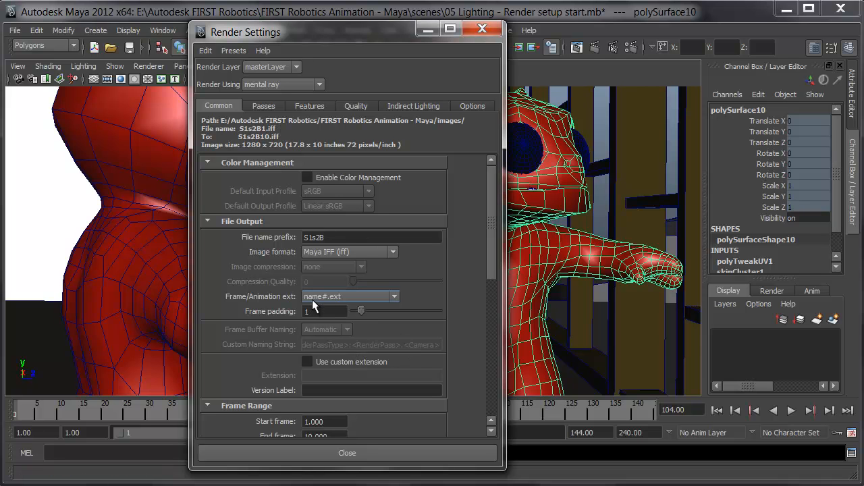
{"action": "double_click", "coordinate": [327, 312]}
{"action": "type", "text": "3"}
{"action": "key", "text": "Tab"}
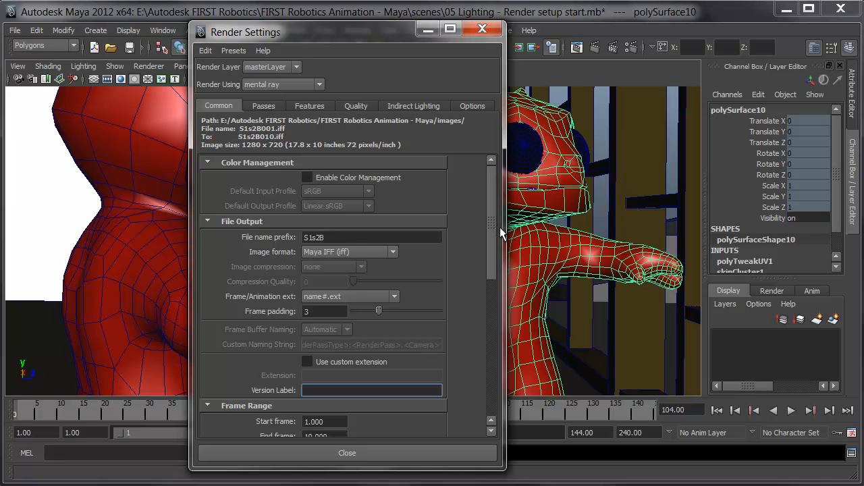
Step: Set the render frame range to start at frame 96 and end at frame 144
{"action": "left_click_drag", "start_coordinate": [487, 220], "coordinate": [483, 290]}
{"action": "left_click", "coordinate": [337, 261]}
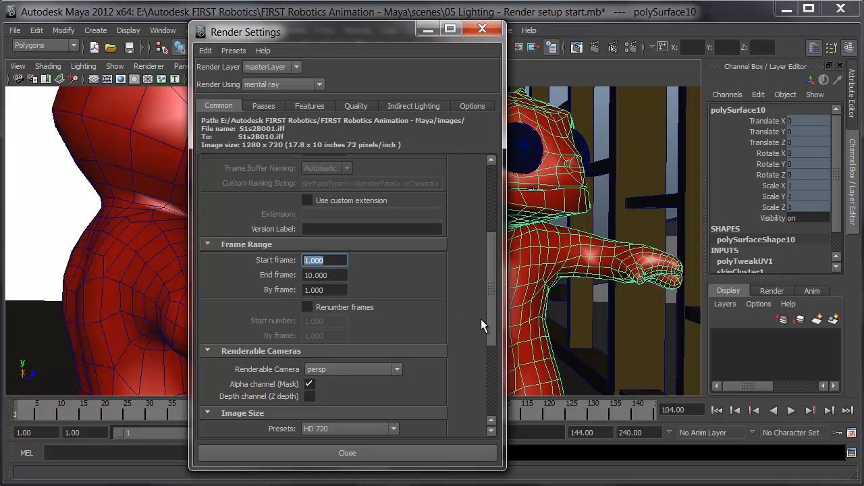
{"action": "type", "text": "96"}
{"action": "key", "text": "Tab"}
{"action": "type", "text": "144"}
{"action": "key", "text": "Tab"}
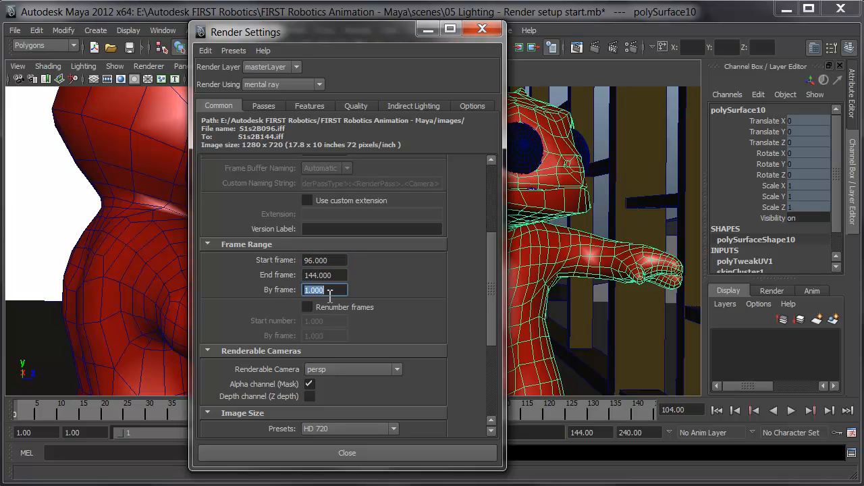
Step: Choose camera2 as the renderable camera and enable its depth channel (Z depth)
{"action": "left_click_drag", "start_coordinate": [491, 294], "coordinate": [500, 336]}
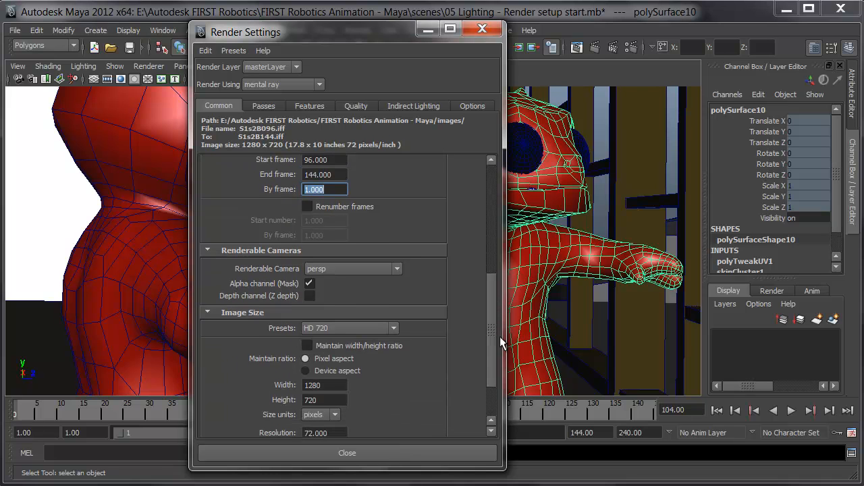
{"action": "left_click", "coordinate": [400, 267]}
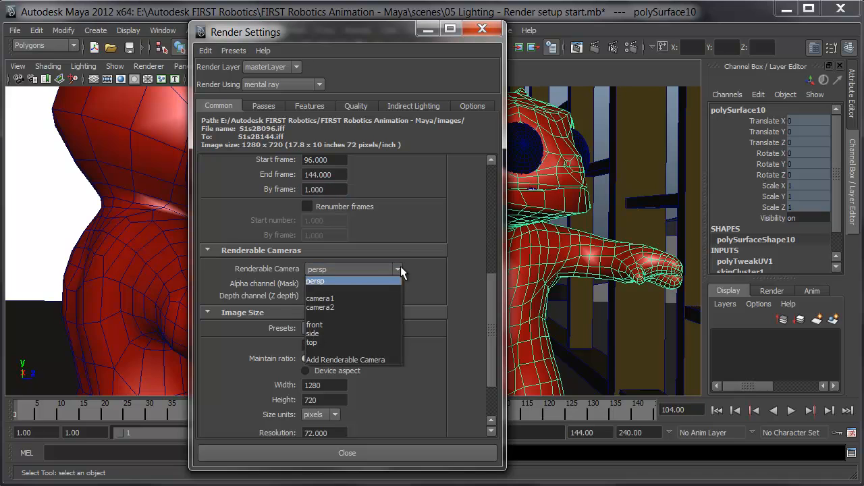
{"action": "left_click", "coordinate": [369, 308]}
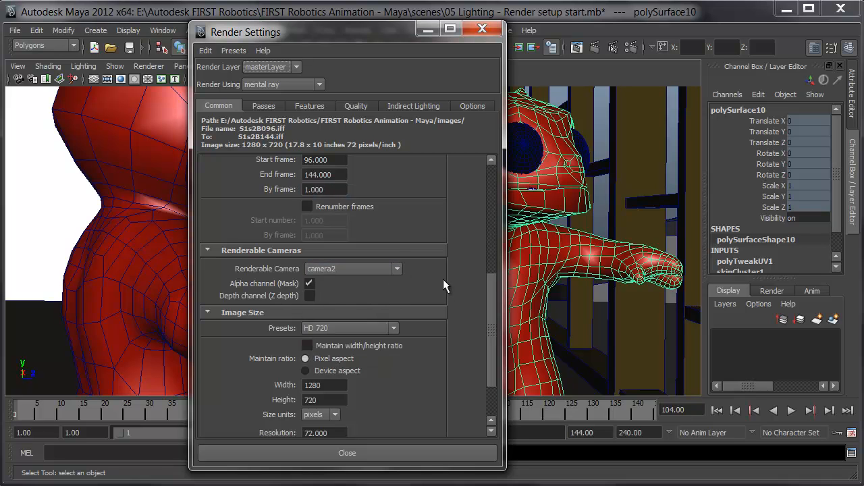
{"action": "left_click", "coordinate": [312, 296]}
{"action": "left_click_drag", "start_coordinate": [489, 293], "coordinate": [477, 316]}
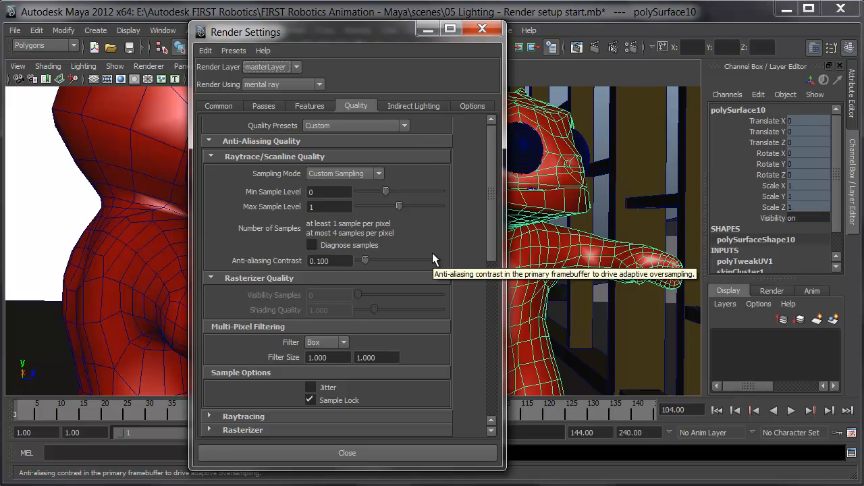
Step: Set the Final Gathering accuracy to 250 in the indirect lighting settings
{"action": "left_click", "coordinate": [413, 104]}
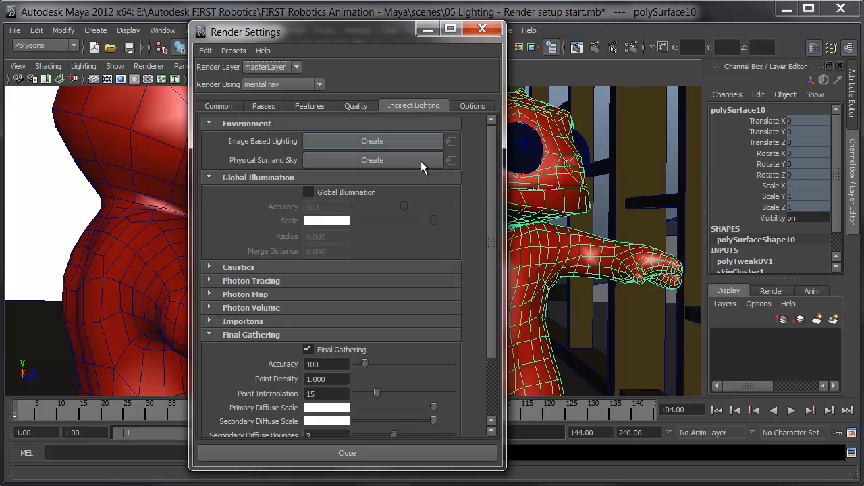
{"action": "scroll", "coordinate": [453, 296], "scroll_direction": "down", "scroll_amount": 2}
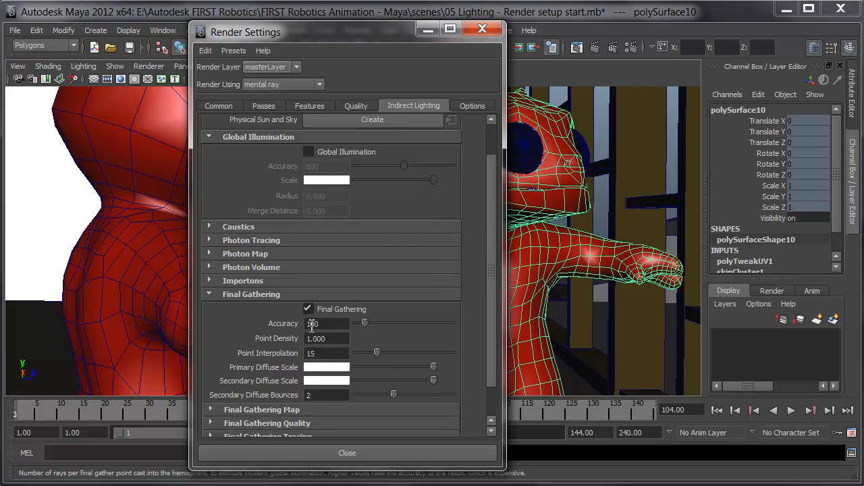
{"action": "left_click", "coordinate": [335, 323]}
{"action": "key", "text": "Return"}
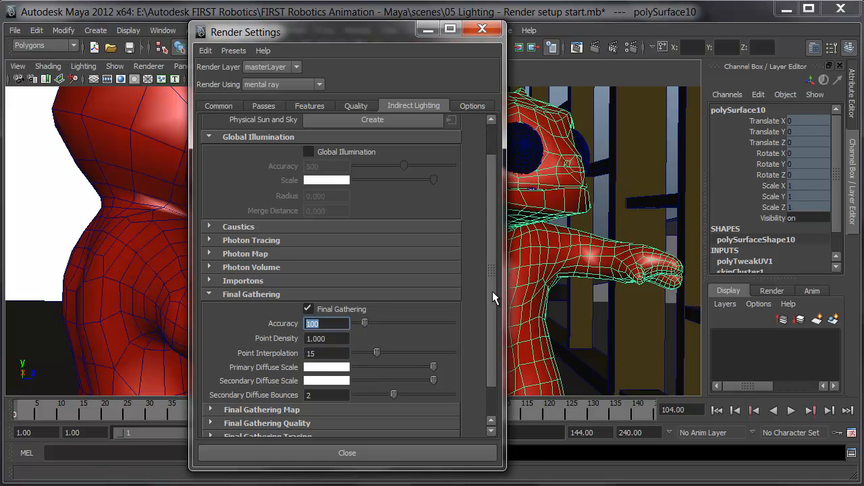
{"action": "type", "text": "250"}
{"action": "key", "text": "Tab"}
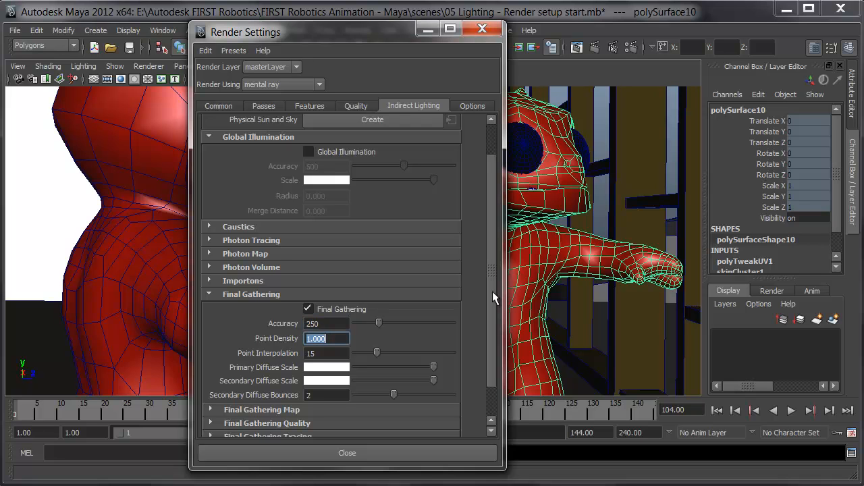
Step: Expand the Final Gathering Tracing settings and set the Final Gather Mode to Optimize for Animations
{"action": "scroll", "coordinate": [494, 293], "scroll_direction": "down", "scroll_amount": 1}
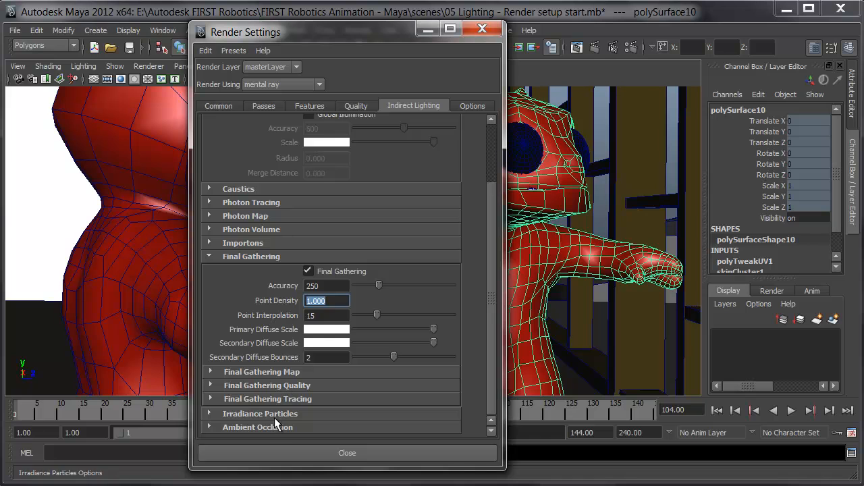
{"action": "left_click", "coordinate": [267, 398]}
{"action": "left_click_drag", "start_coordinate": [492, 267], "coordinate": [469, 365]}
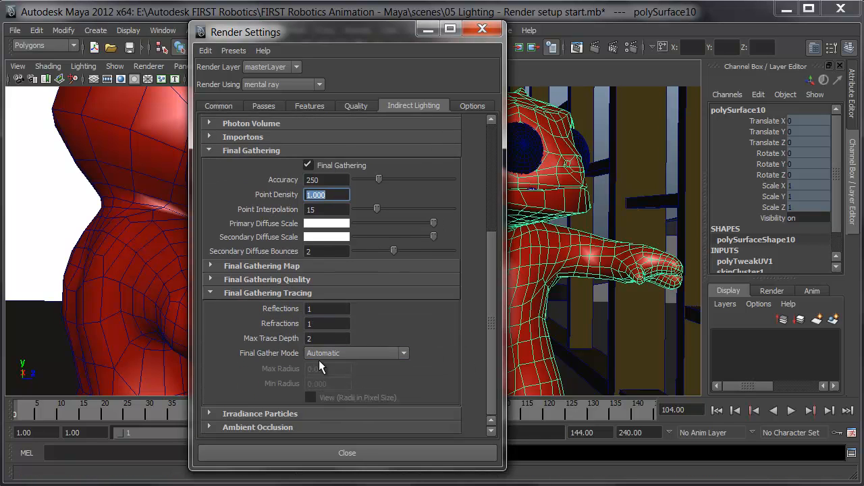
{"action": "left_click", "coordinate": [393, 350]}
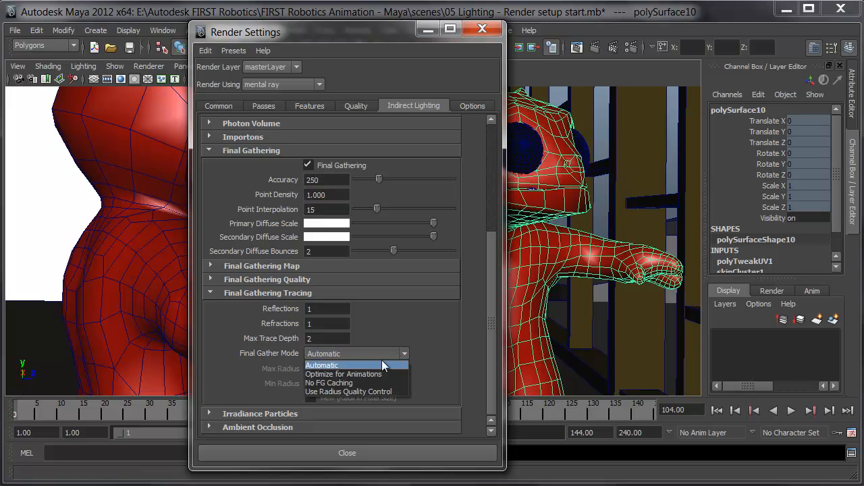
{"action": "left_click", "coordinate": [379, 374]}
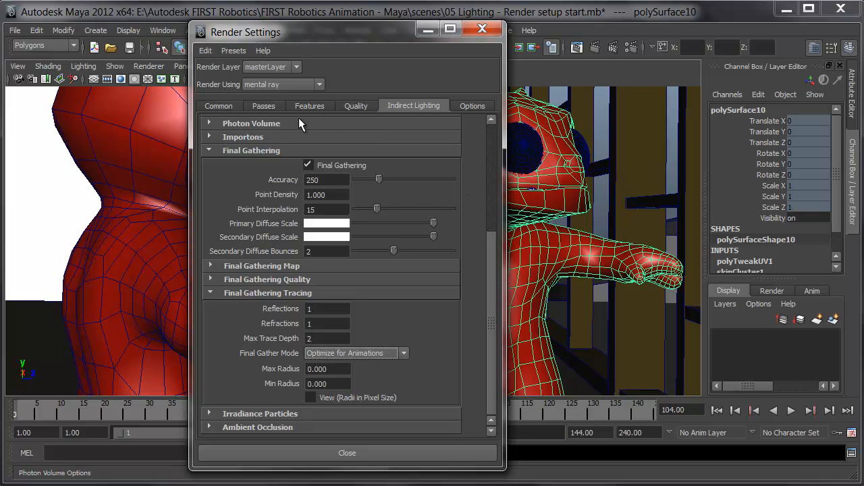
Step: Examine the available types in the Create Render Passes dialog and close it without creating any pass
{"action": "left_click", "coordinate": [264, 104]}
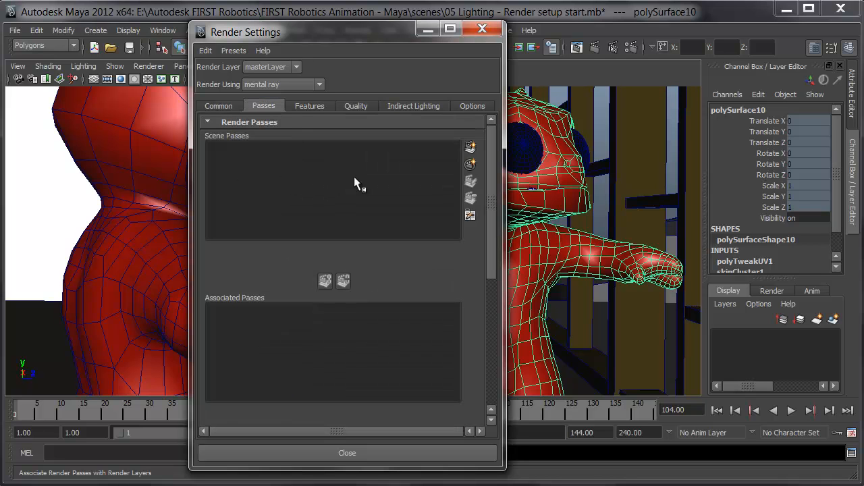
{"action": "left_click", "coordinate": [471, 147]}
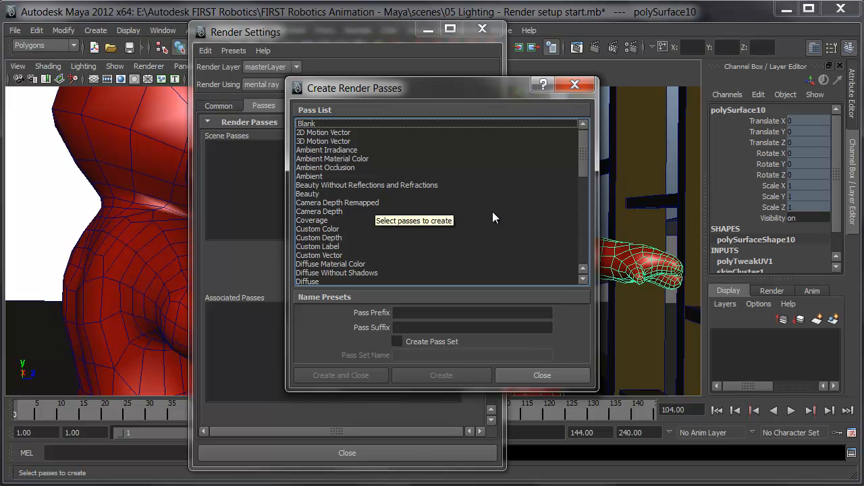
{"action": "left_click_drag", "start_coordinate": [582, 164], "coordinate": [586, 199]}
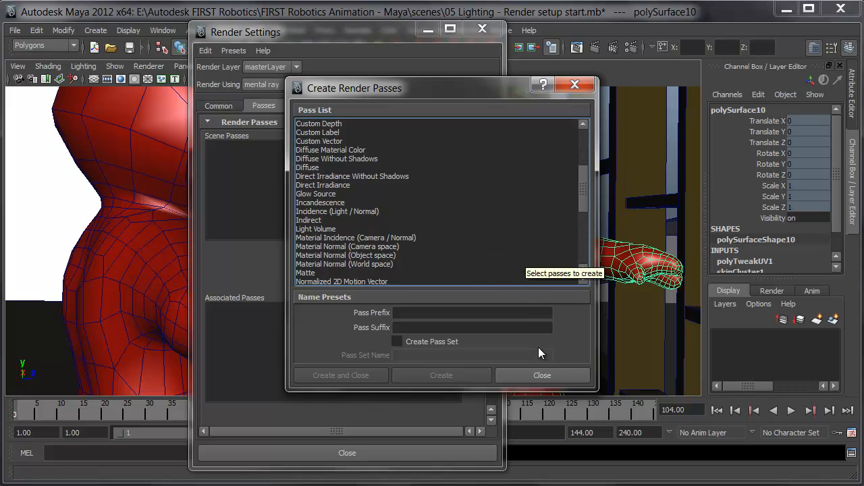
{"action": "left_click", "coordinate": [541, 375]}
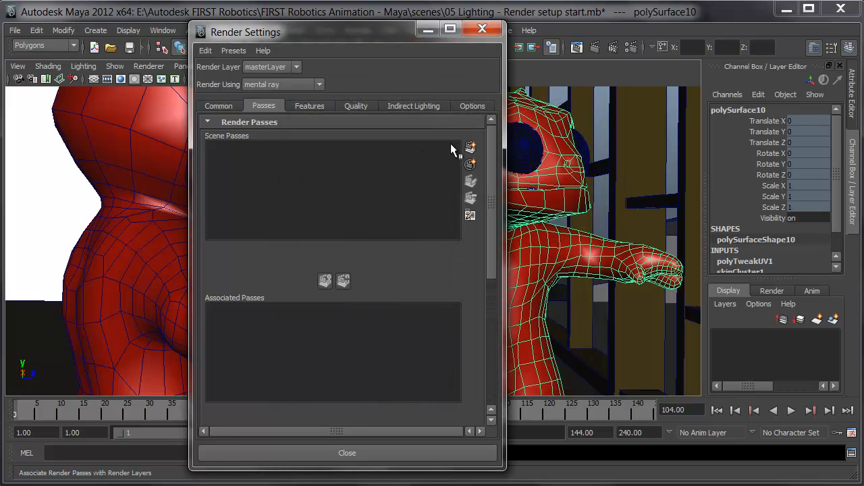
Step: Review the common output settings for file name, frame range and camera, and close the render settings
{"action": "left_click", "coordinate": [206, 106]}
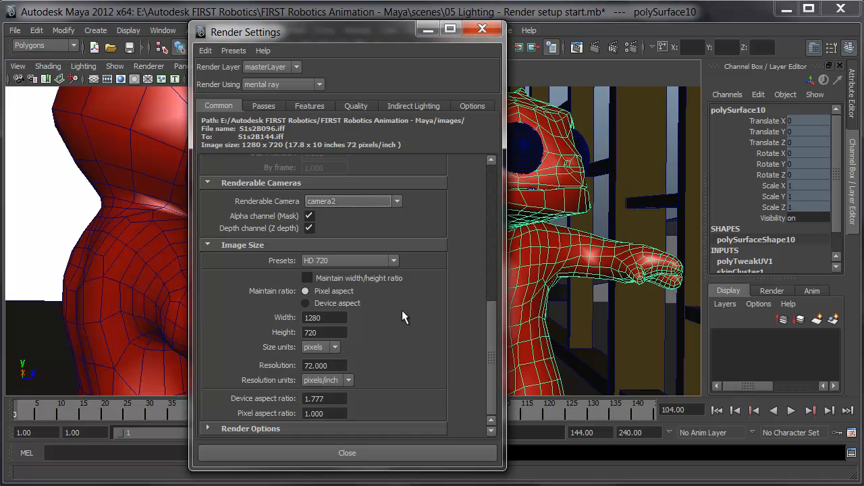
{"action": "scroll", "coordinate": [460, 325], "scroll_direction": "up", "scroll_amount": 5}
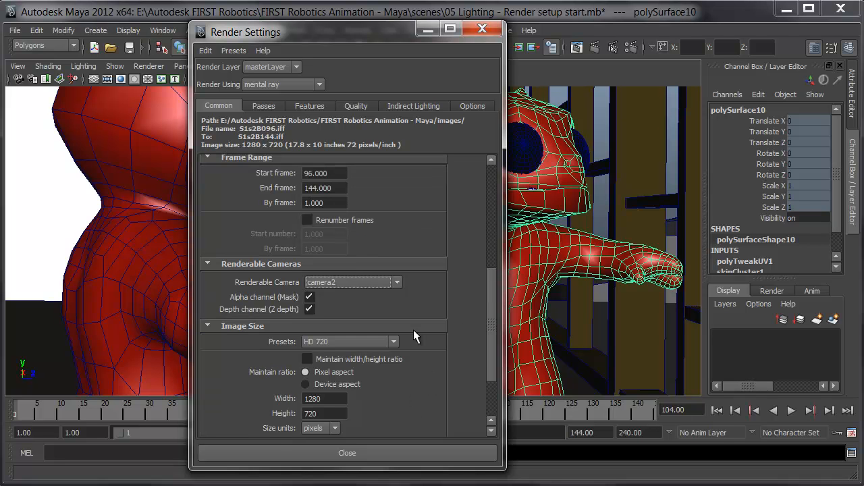
{"action": "scroll", "coordinate": [454, 327], "scroll_direction": "up", "scroll_amount": 1}
{"action": "scroll", "coordinate": [422, 308], "scroll_direction": "up", "scroll_amount": 3}
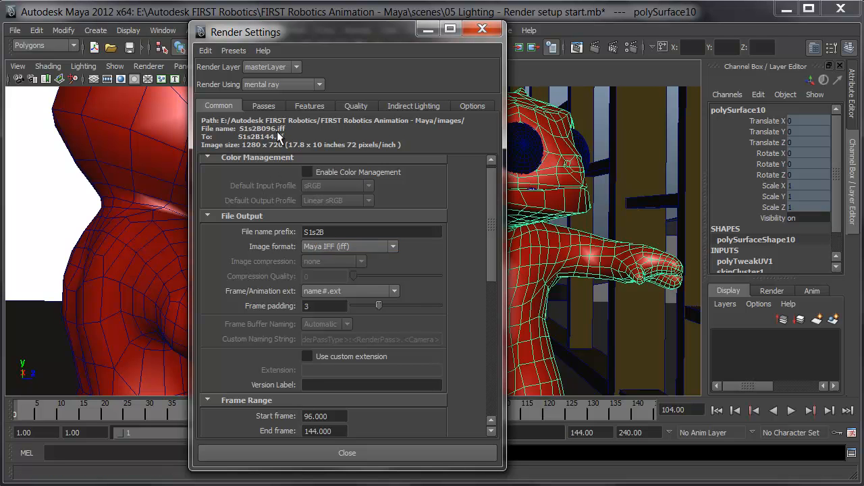
{"action": "left_click", "coordinate": [484, 27]}
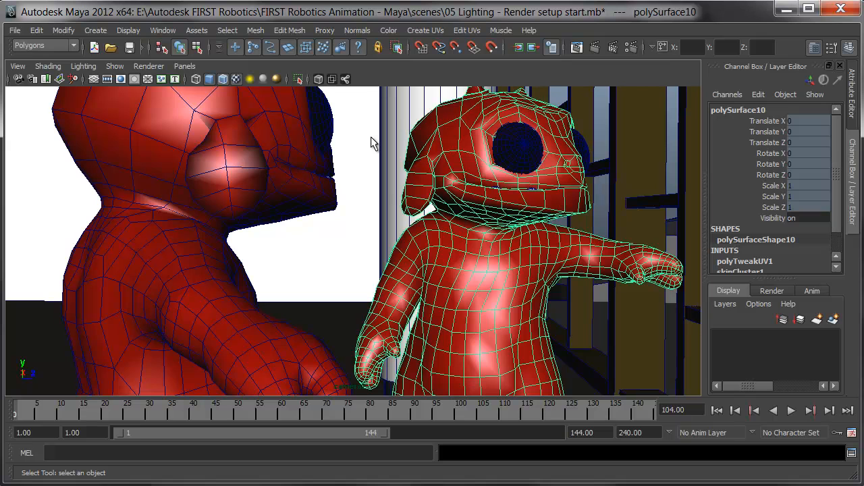
Step: Switch to the Rendering menu set and set the test resolution to Render Settings (1280x720)
{"action": "key", "text": "F6"}
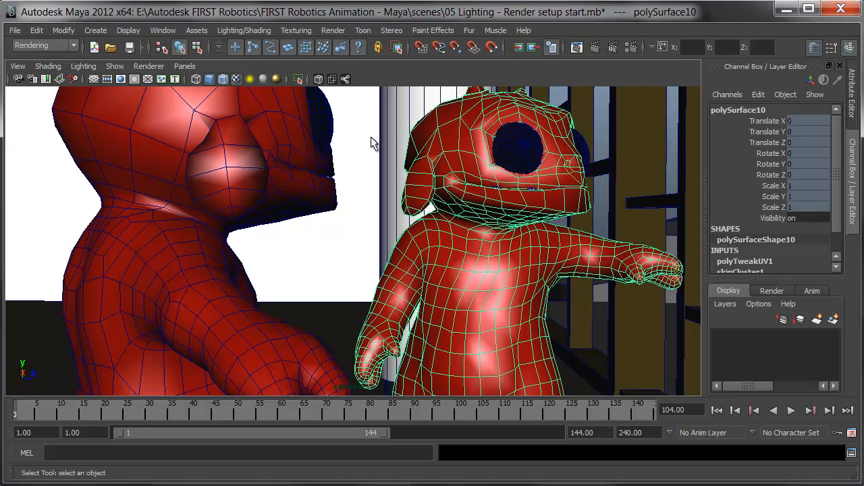
{"action": "left_click", "coordinate": [332, 30]}
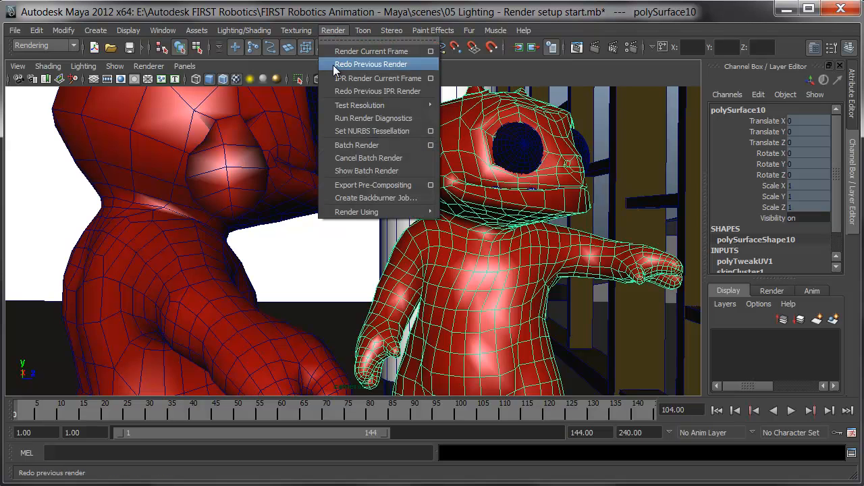
{"action": "mouse_move", "coordinate": [402, 108]}
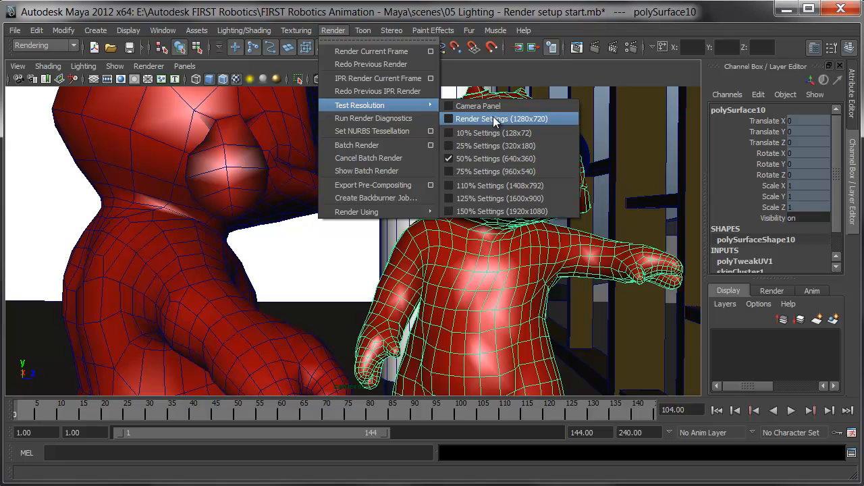
{"action": "left_click", "coordinate": [495, 120]}
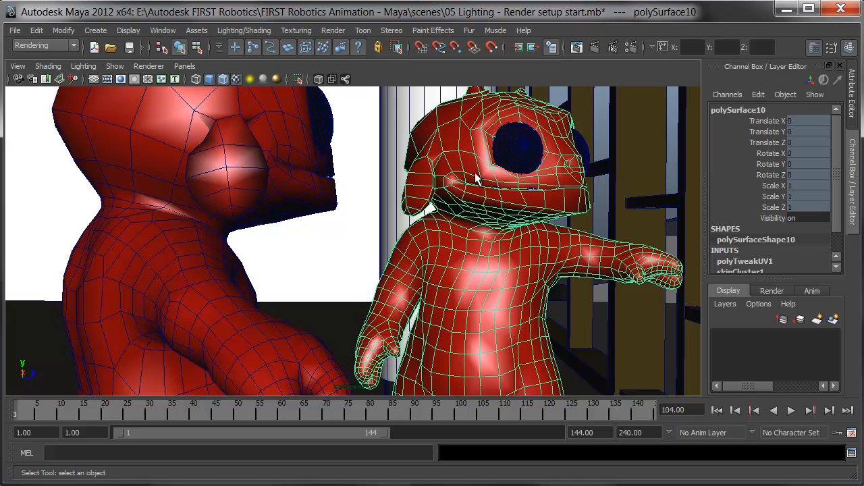
Step: Save the scene under the new name "05 Lighting - Render setup end.mb" in the project's scenes folder
{"action": "left_click", "coordinate": [15, 30]}
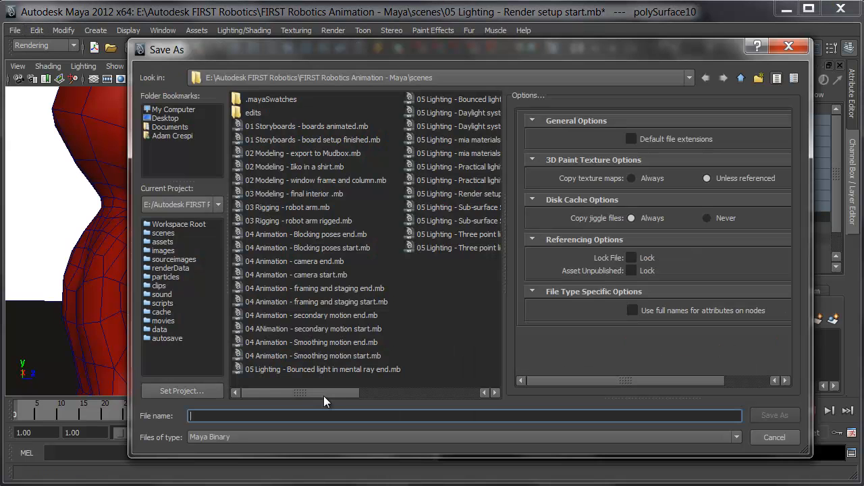
{"action": "left_click_drag", "start_coordinate": [323, 393], "coordinate": [423, 393]}
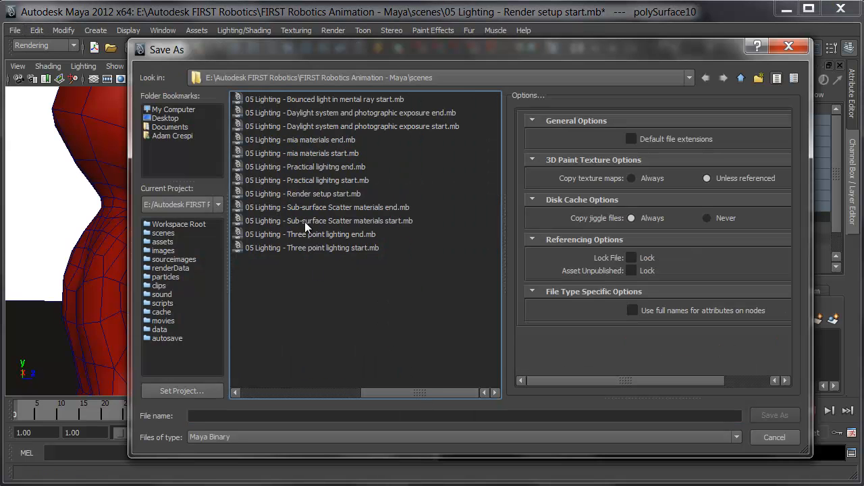
{"action": "left_click", "coordinate": [312, 192]}
{"action": "double_click", "coordinate": [286, 419]}
{"action": "type", "text": "ender setup end.mb"}
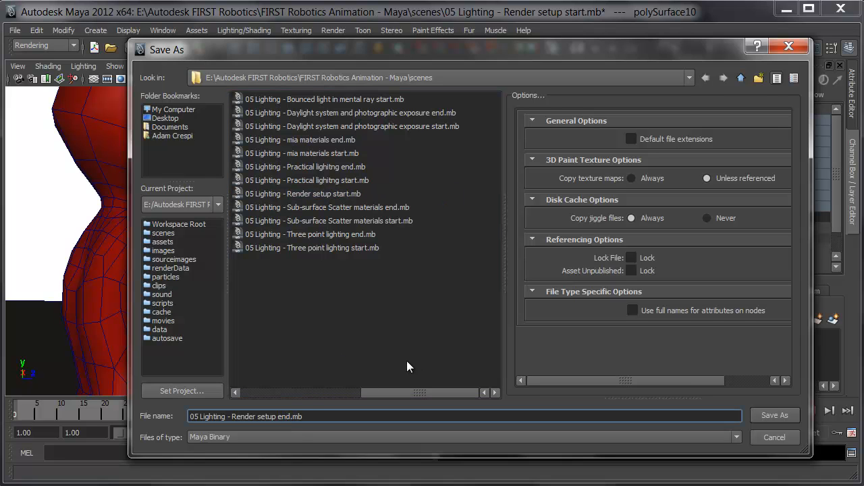
{"action": "left_click", "coordinate": [777, 416]}
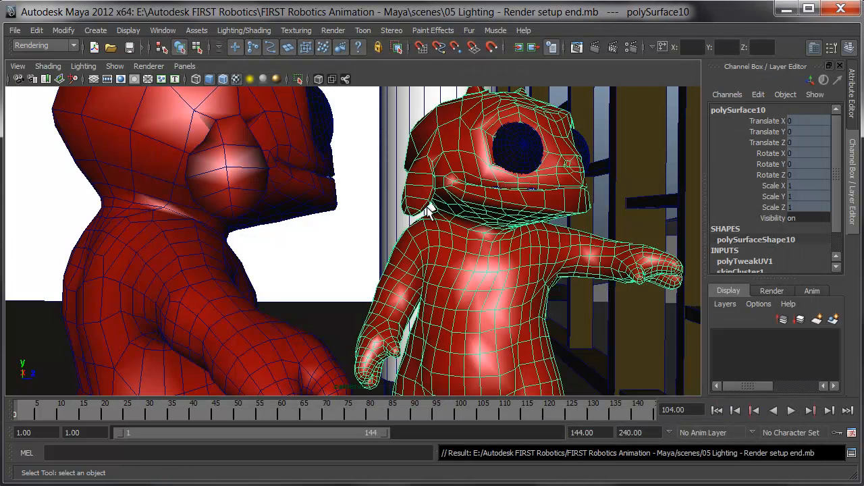
Step: Review the mental ray batch render options, toggling Auto Render Threads on and back off, and close them without starting a render
{"action": "left_click", "coordinate": [339, 31]}
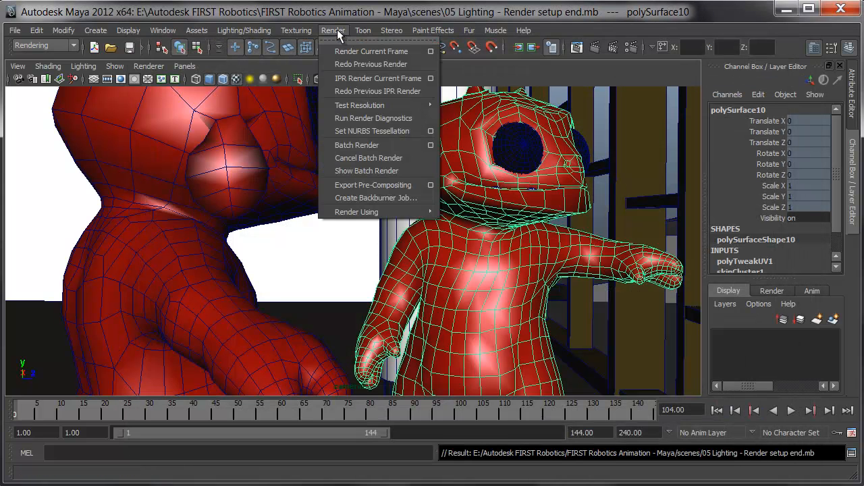
{"action": "left_click", "coordinate": [431, 146]}
{"action": "left_click_drag", "start_coordinate": [623, 93], "coordinate": [336, 78]}
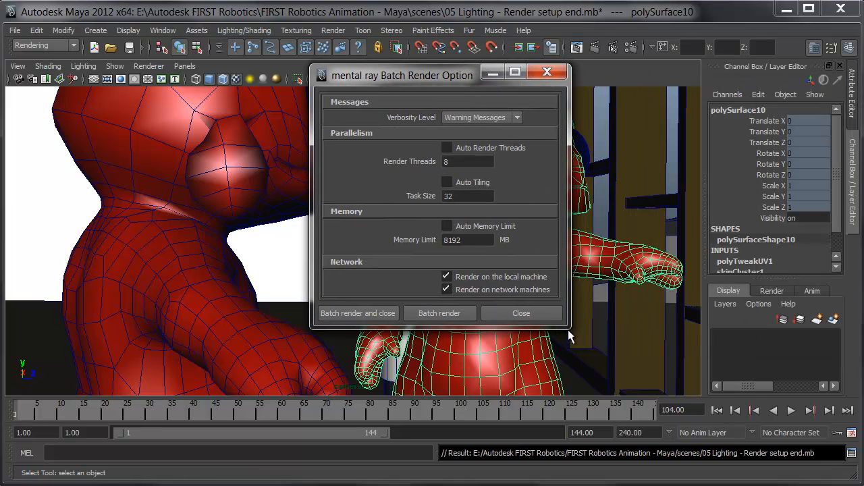
{"action": "left_click", "coordinate": [511, 145]}
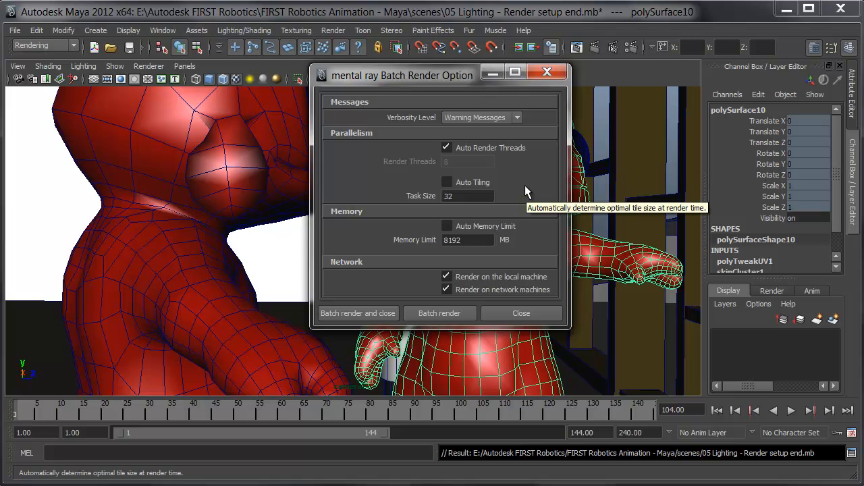
{"action": "left_click", "coordinate": [509, 150]}
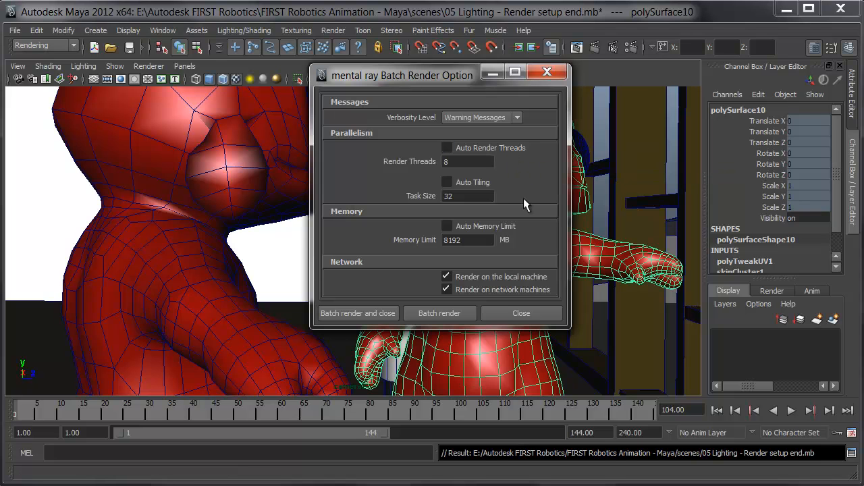
{"action": "left_click", "coordinate": [466, 162]}
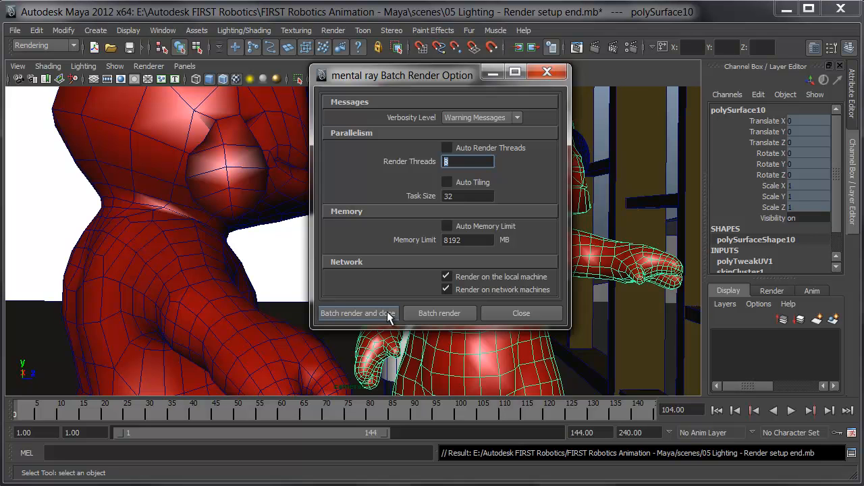
{"action": "left_click", "coordinate": [522, 313]}
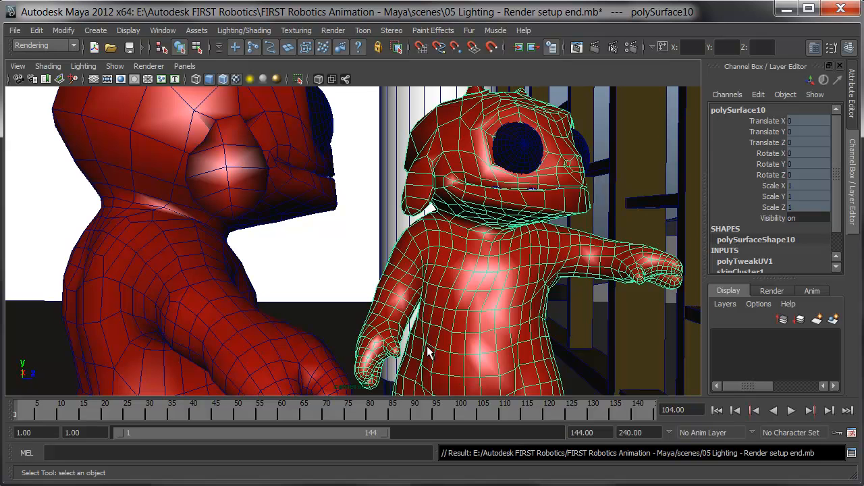
Step: Scrub the animation to frame 103 to preview the characters' motion
{"action": "left_click_drag", "start_coordinate": [230, 410], "coordinate": [469, 434]}
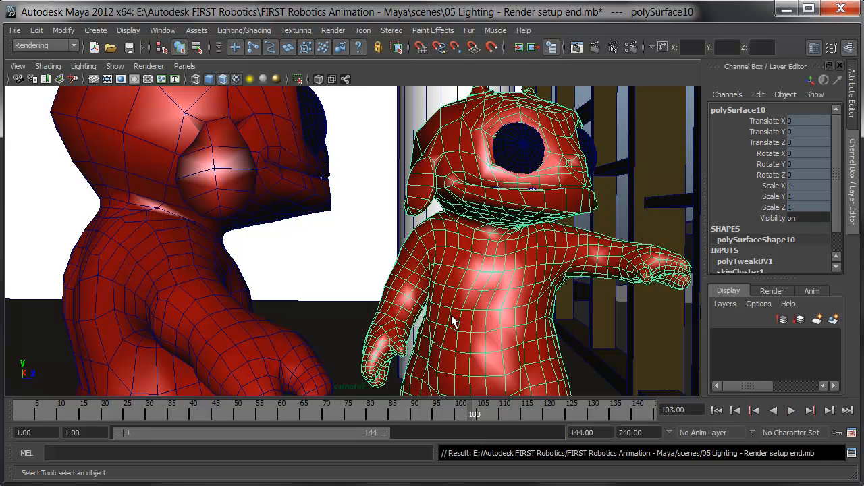